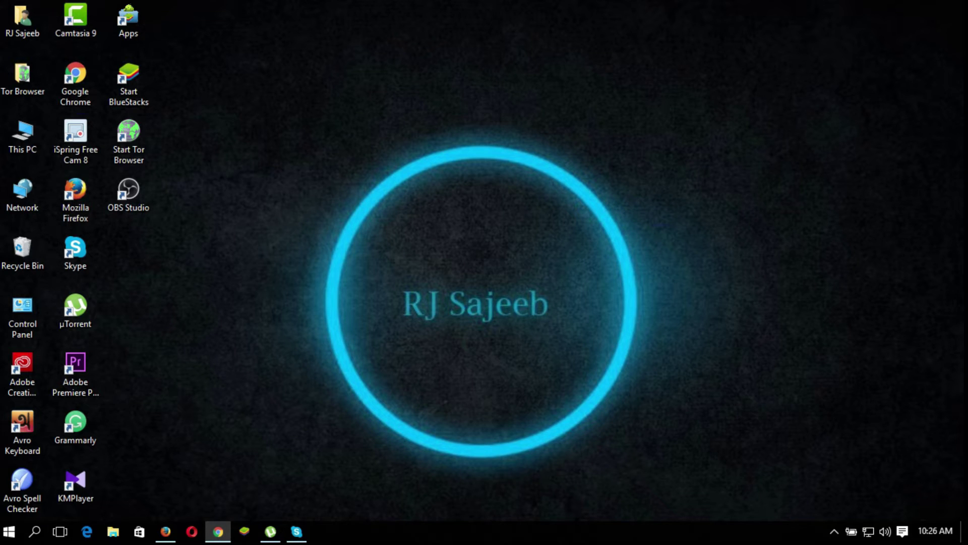
- Open the user's %temp% folder from the Run box and maximize its window
{"action": "key", "text": "super+r"}
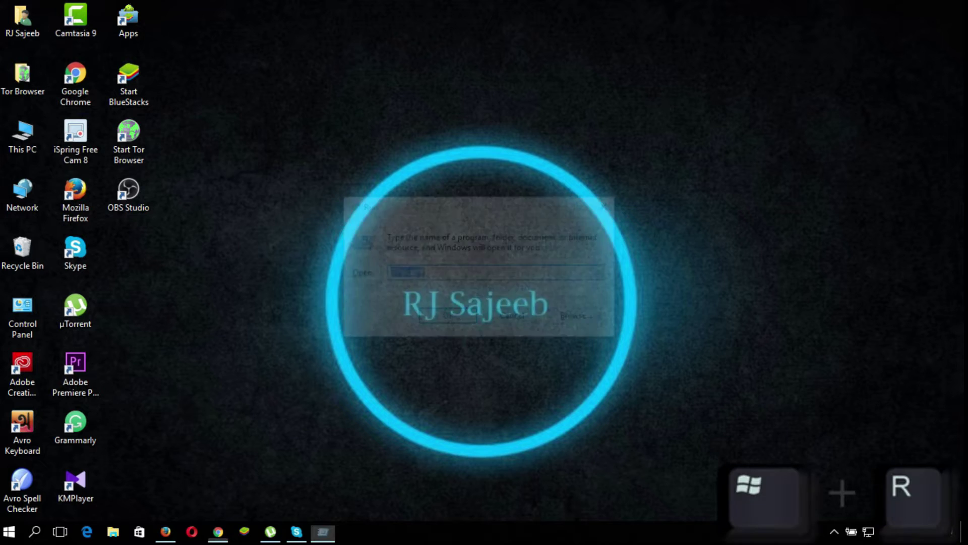
{"action": "type", "text": "%temp"}
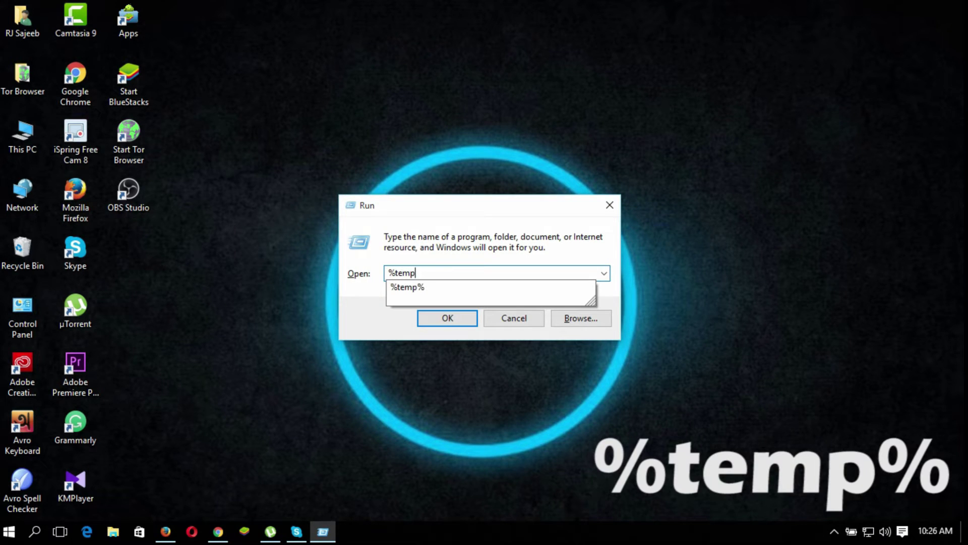
{"action": "key", "text": "Down"}
{"action": "key", "text": "Return"}
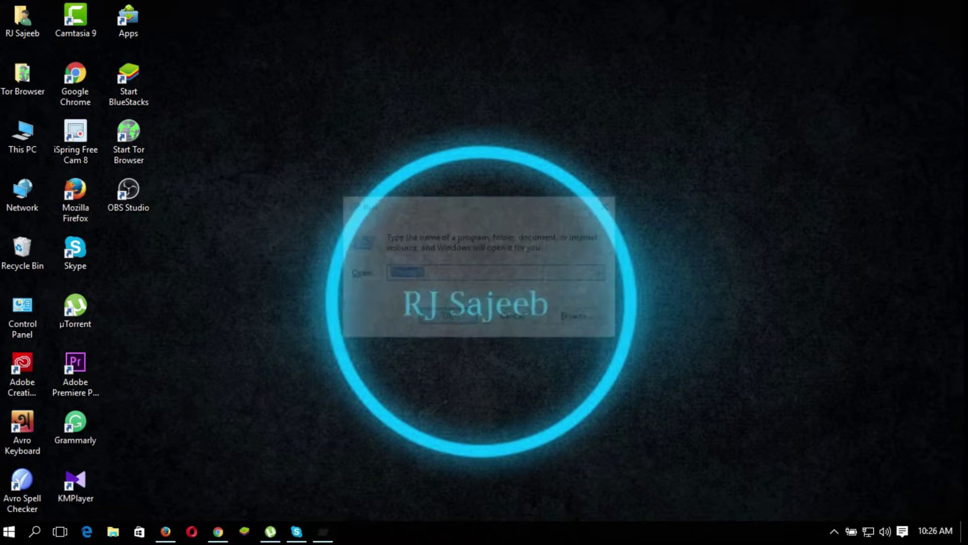
{"action": "left_click", "coordinate": [826, 167]}
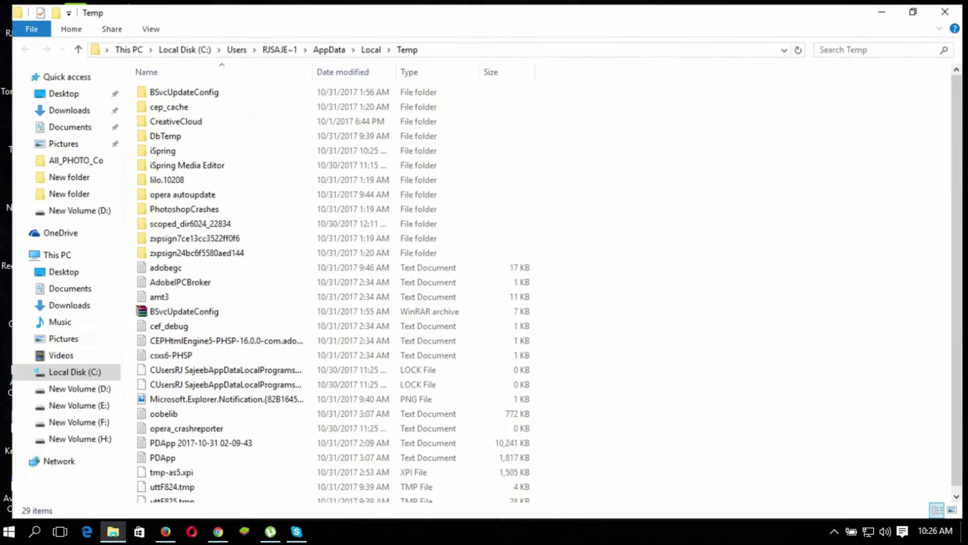
- Delete all 29 Temp items, skipping the in-use folder, and close Explorer
{"action": "key", "text": "ctrl+a"}
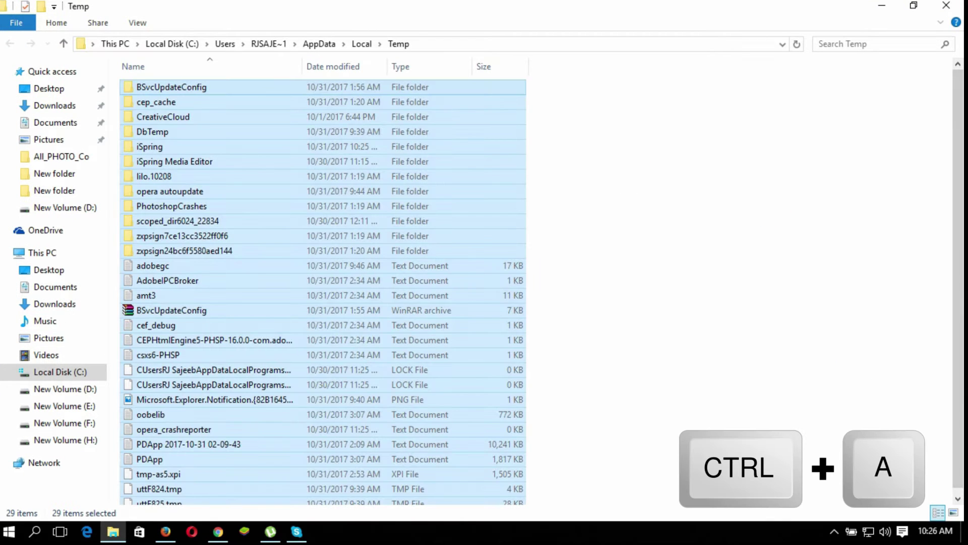
{"action": "key", "text": "Delete"}
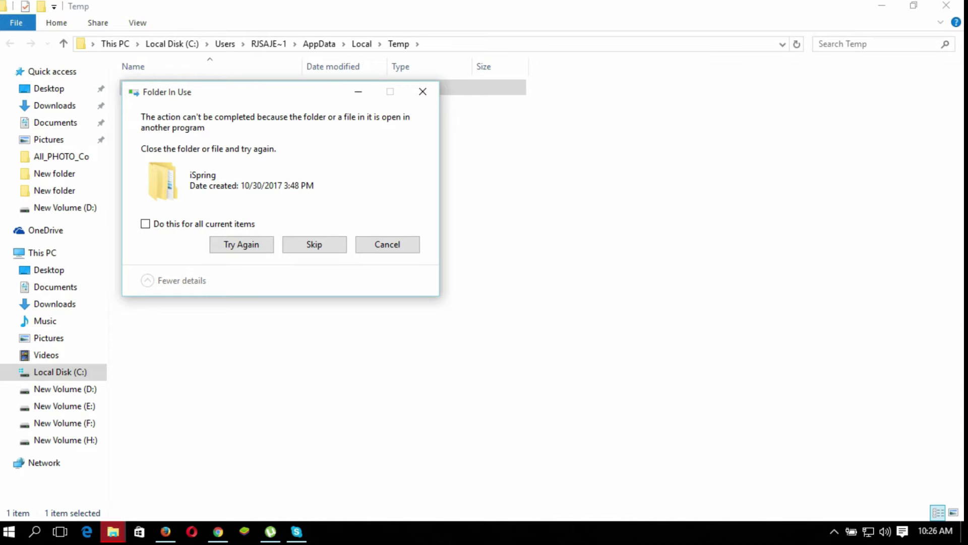
{"action": "left_click", "coordinate": [423, 91]}
{"action": "left_click", "coordinate": [946, 5]}
{"action": "key", "text": "super+r"}
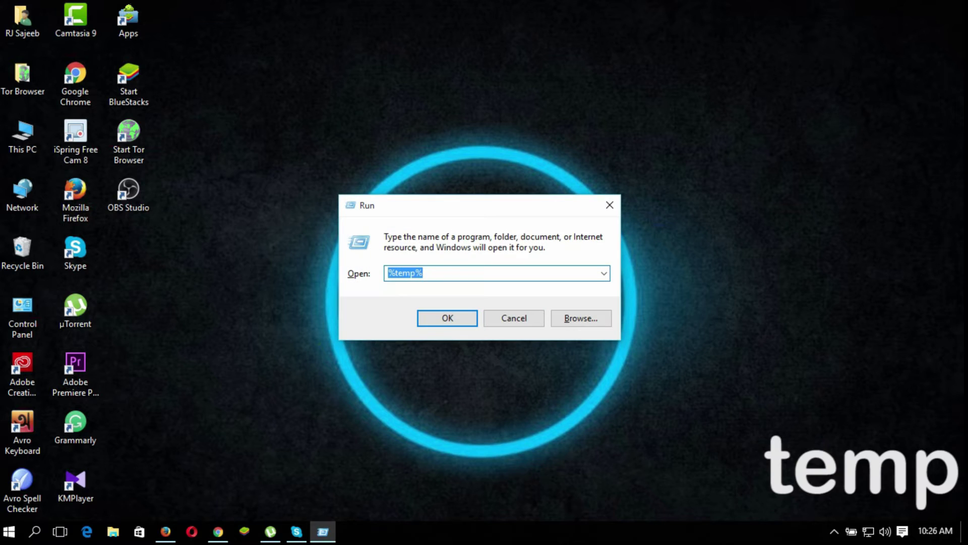
- Open the Windows 'temp' folder and delete its items, skipping the in-use CreativeCloud folder, then close it
{"action": "type", "text": "temp"}
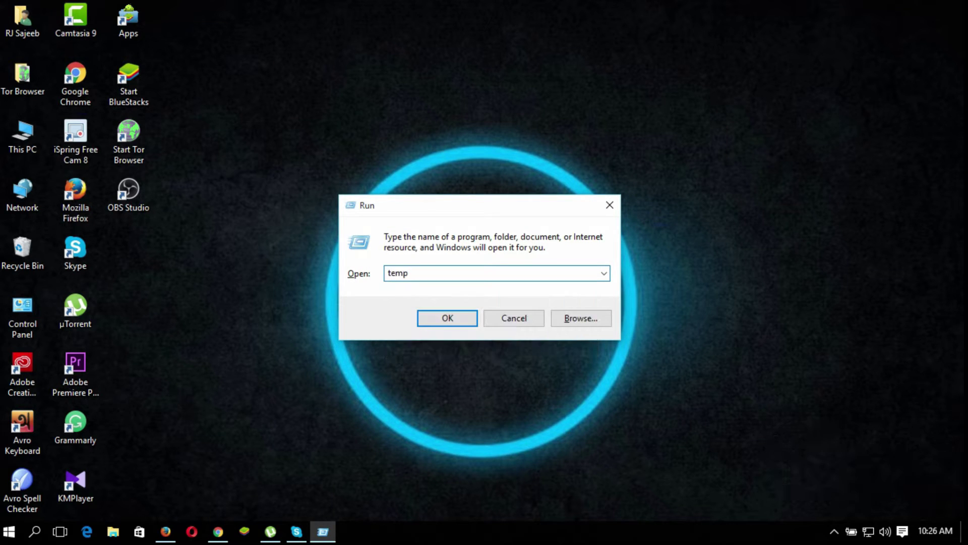
{"action": "key", "text": "Return"}
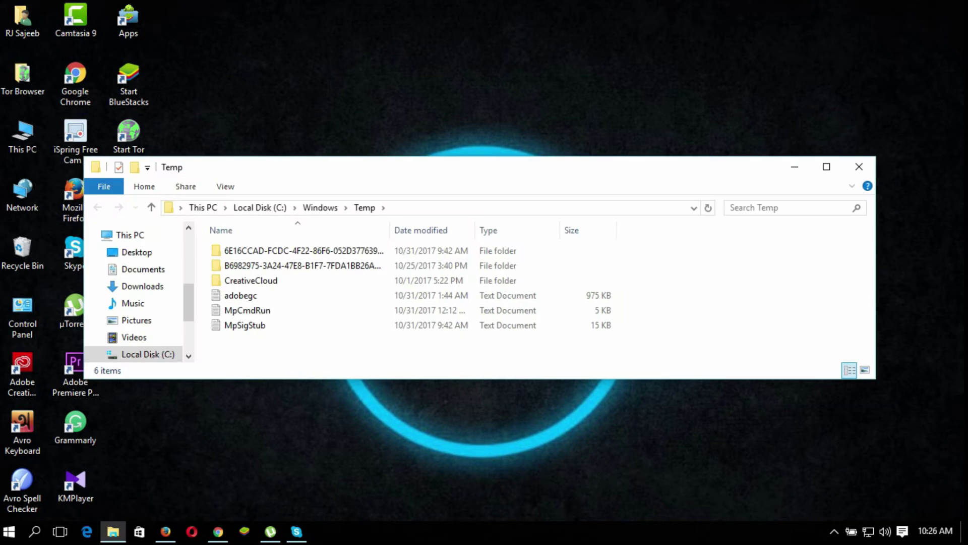
{"action": "left_click", "coordinate": [827, 167]}
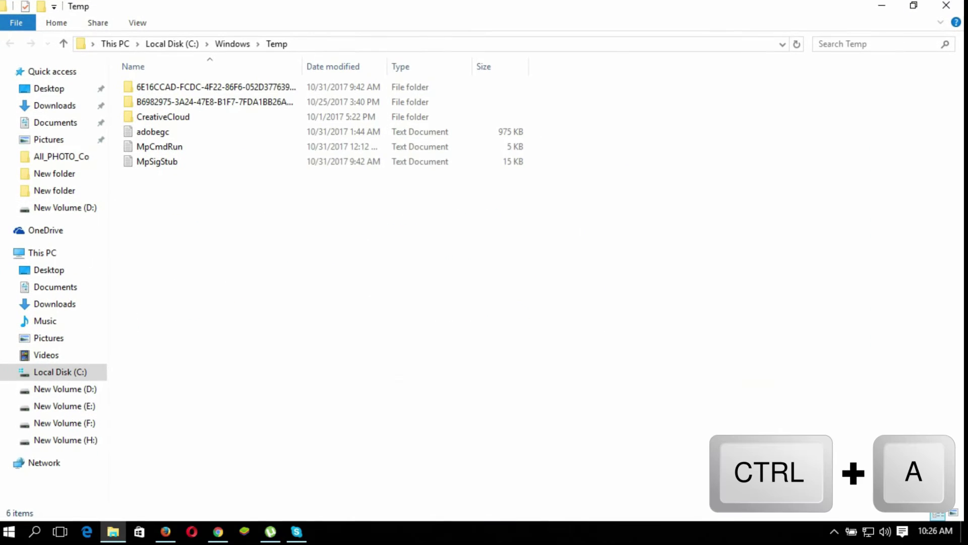
{"action": "key", "text": "ctrl+a"}
{"action": "key", "text": "Delete"}
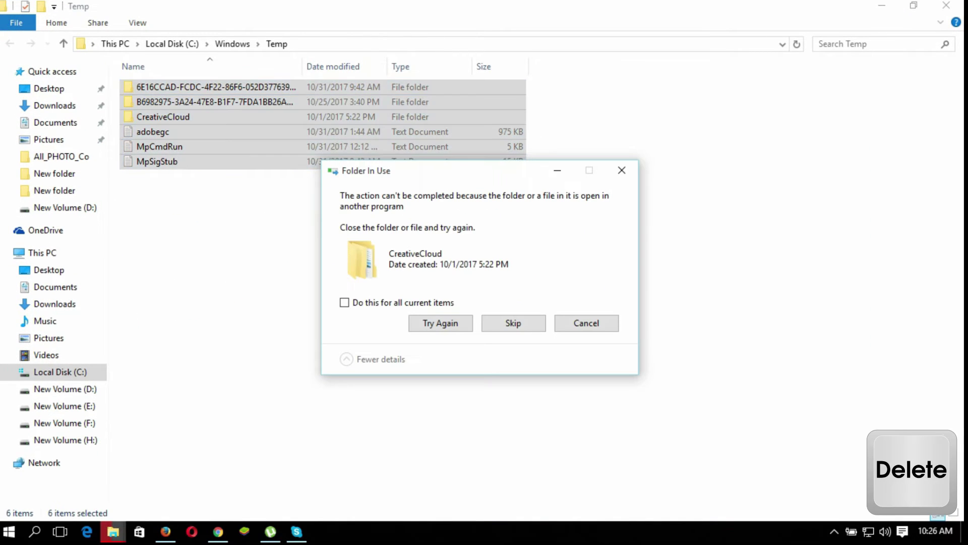
{"action": "left_click", "coordinate": [622, 170]}
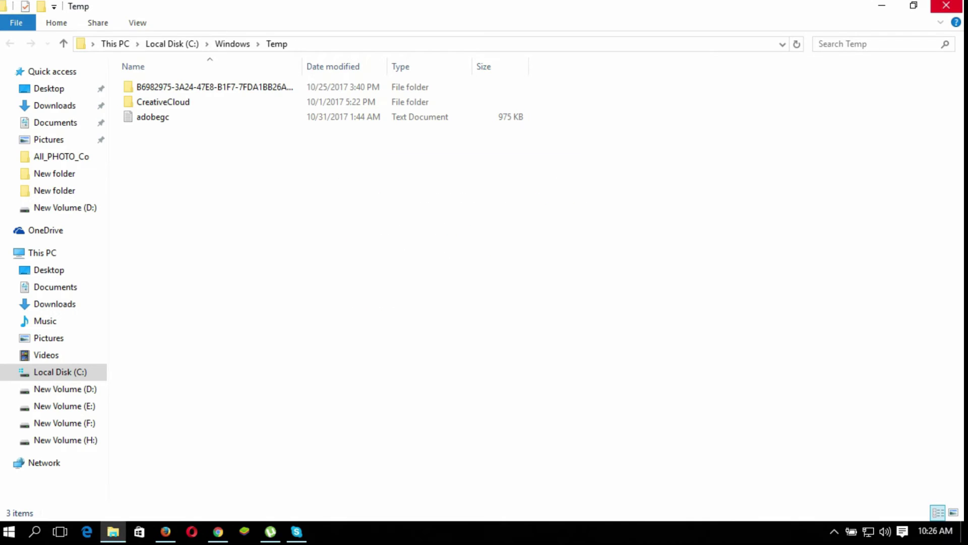
{"action": "left_click", "coordinate": [946, 5]}
{"action": "key", "text": "super+r"}
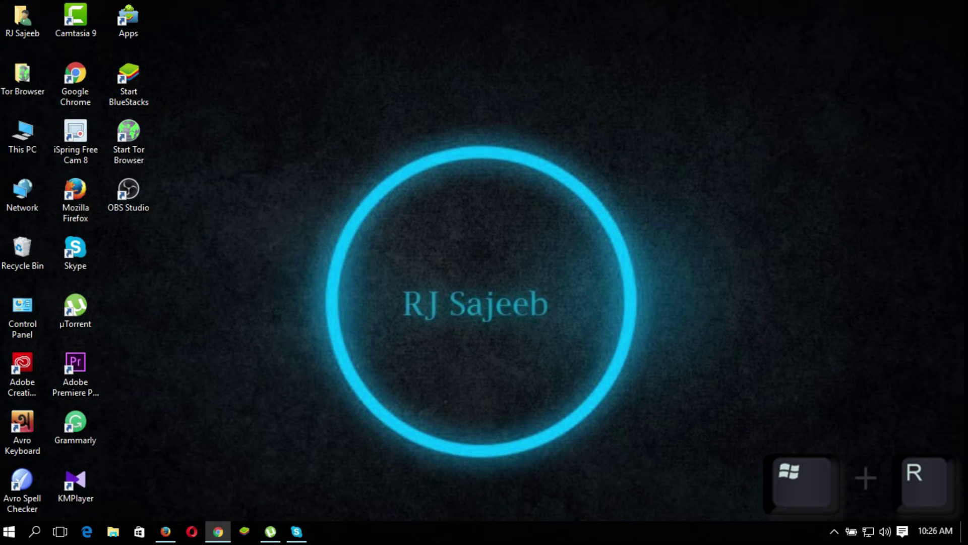
- Run 'tree' from the Run box so Command Prompt prints the folder tree
{"action": "type", "text": "tree"}
{"action": "key", "text": "Return"}
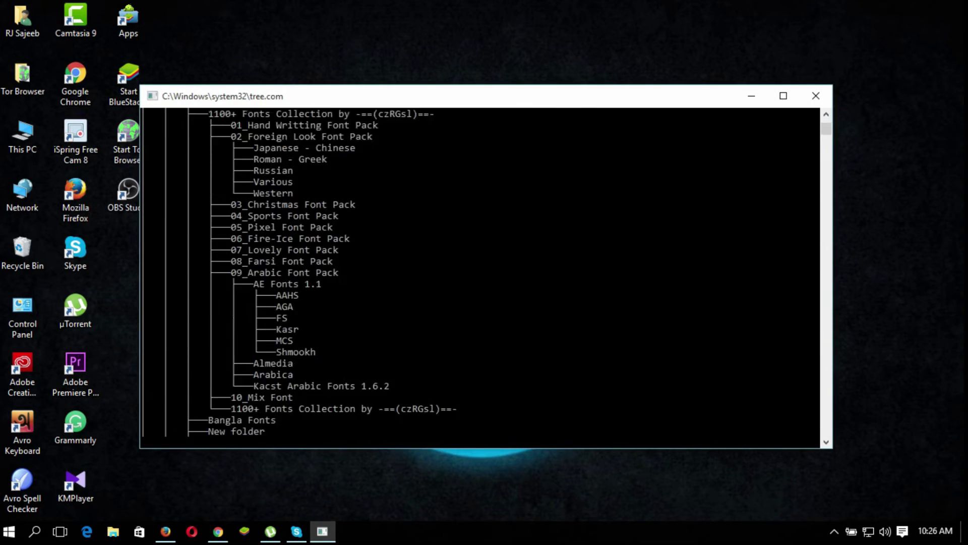
{"action": "key", "text": "super+r"}
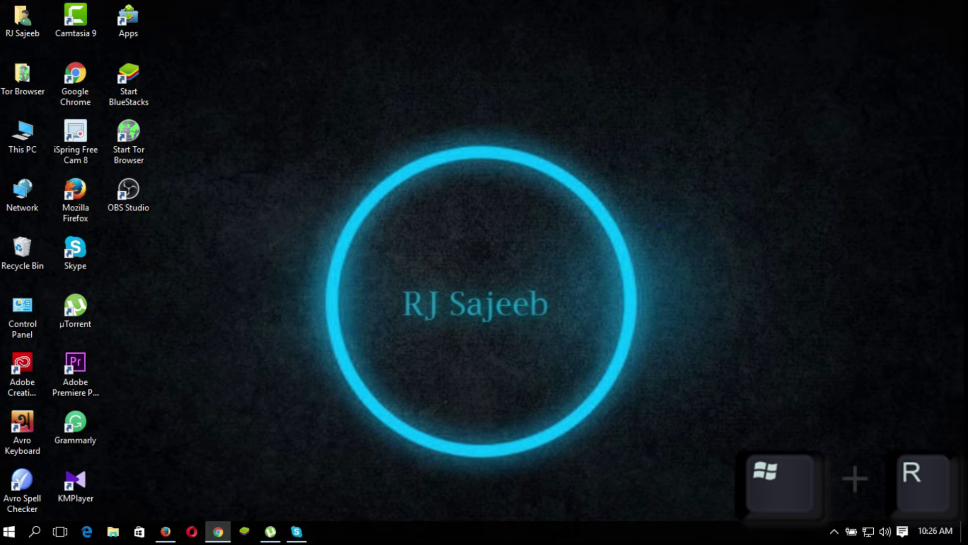
- Launch cleanmgr and scan drive C:, finding about 419 MB of removable files
{"action": "type", "text": "clen"}
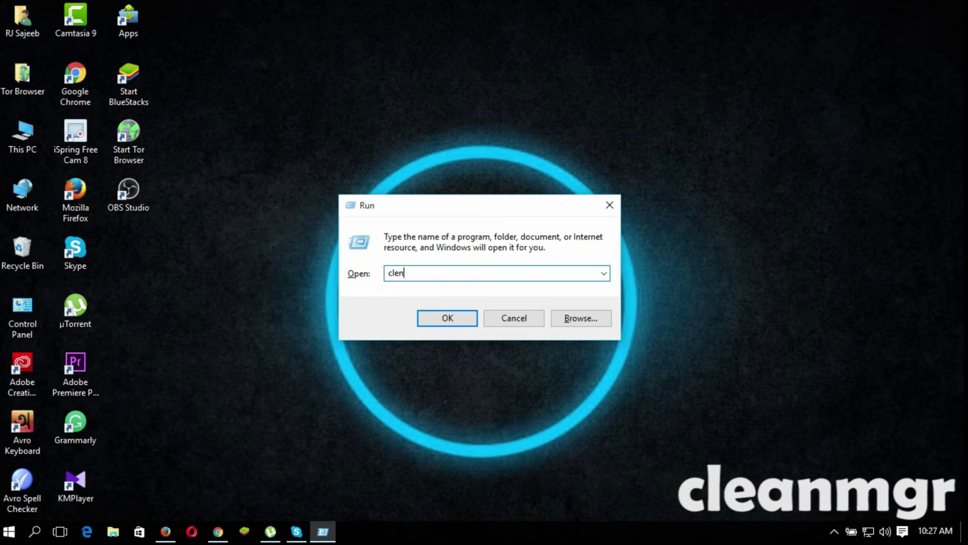
{"action": "key", "text": "BackSpace"}
{"action": "type", "text": "anmgr"}
{"action": "key", "text": "Return"}
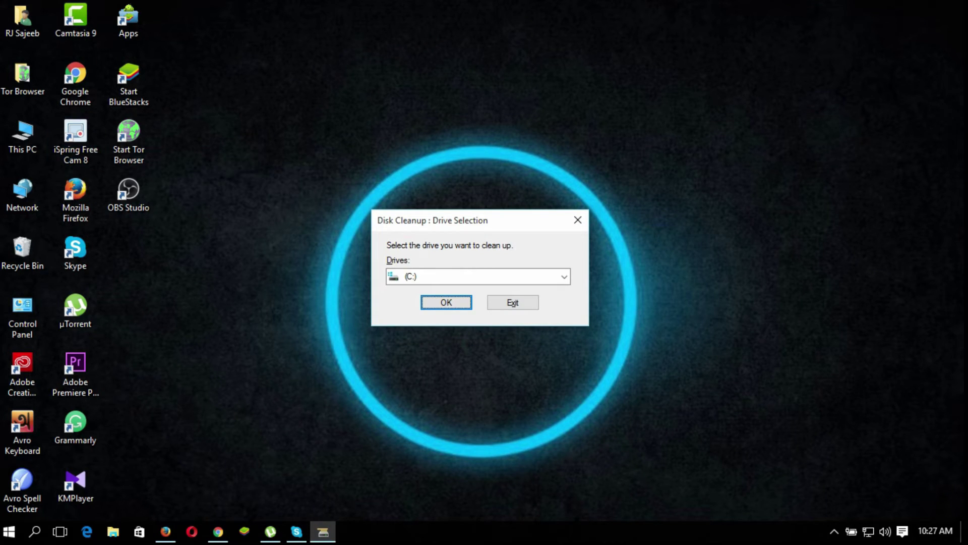
{"action": "key", "text": "Return"}
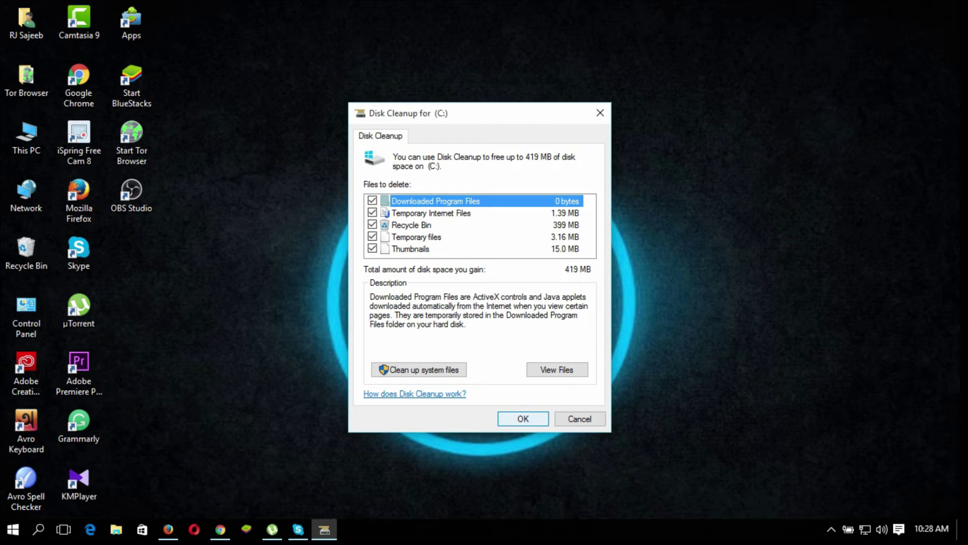
- Confirm permanent deletion of the five checked file categories on drive C:
{"action": "key", "text": "Return"}
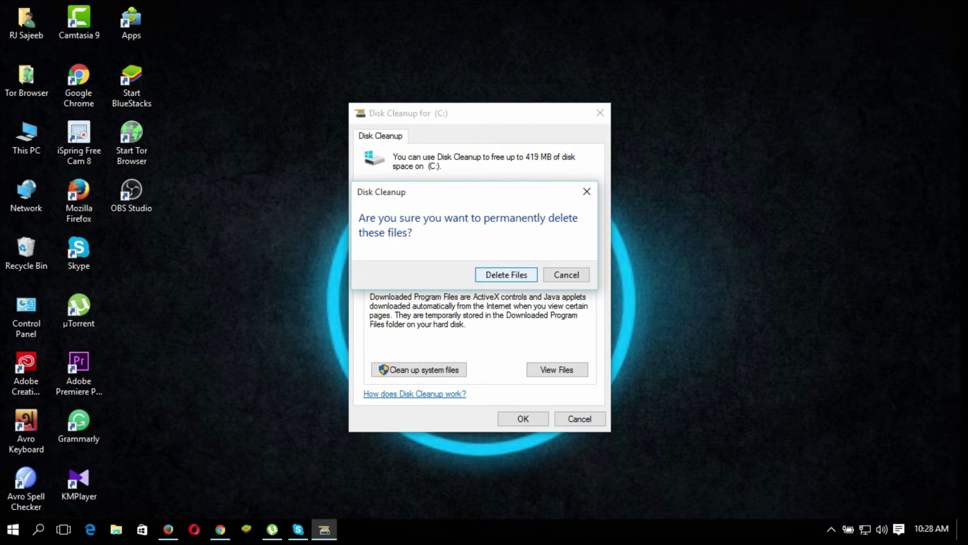
{"action": "key", "text": "Return"}
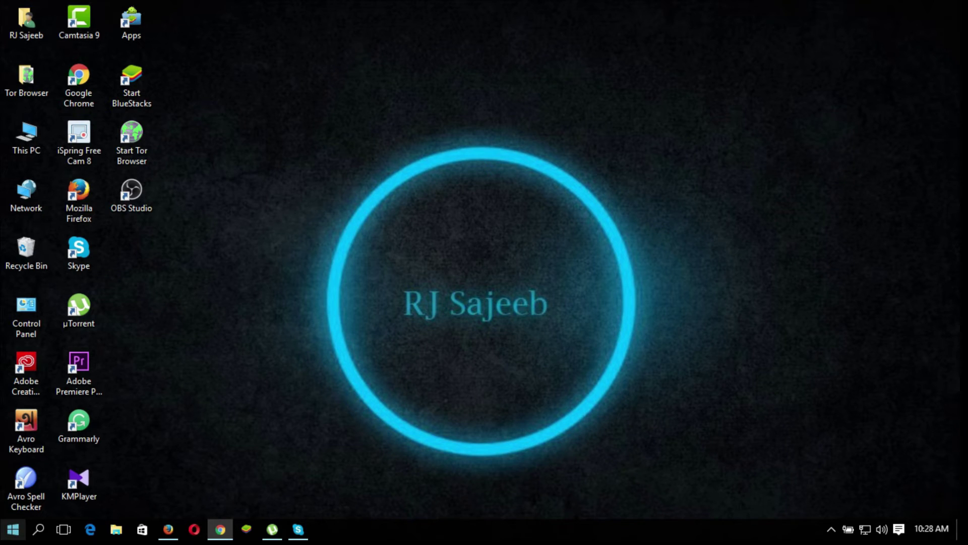
- Go from Start's System page through Advanced system settings to Performance Options' Visual Effects
{"action": "right_click", "coordinate": [13, 529]}
{"action": "right_click", "coordinate": [13, 528]}
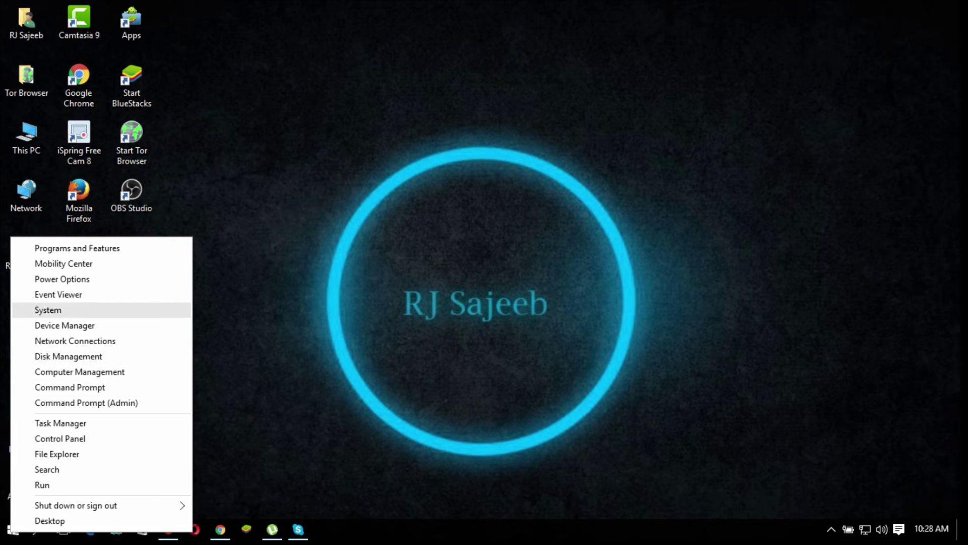
{"action": "left_click", "coordinate": [71, 310]}
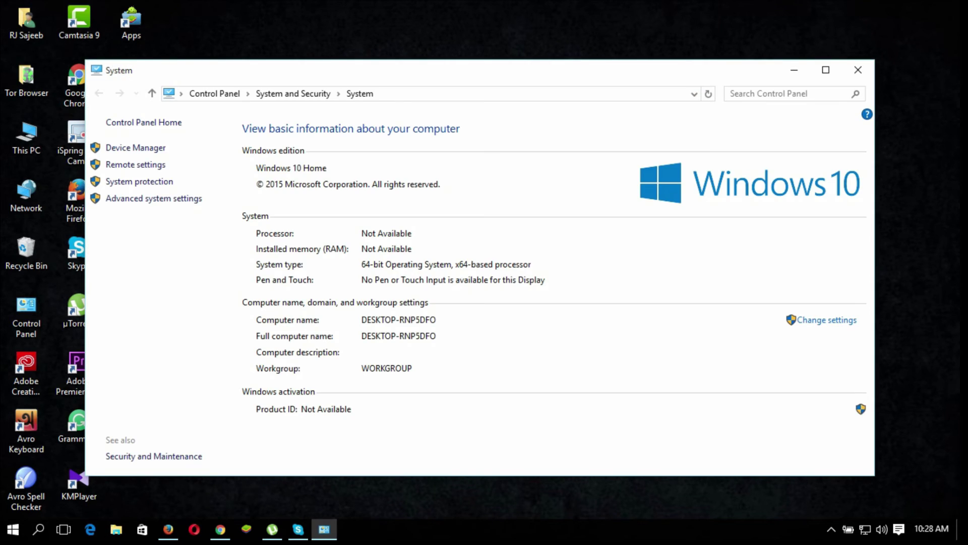
{"action": "left_click", "coordinate": [826, 69]}
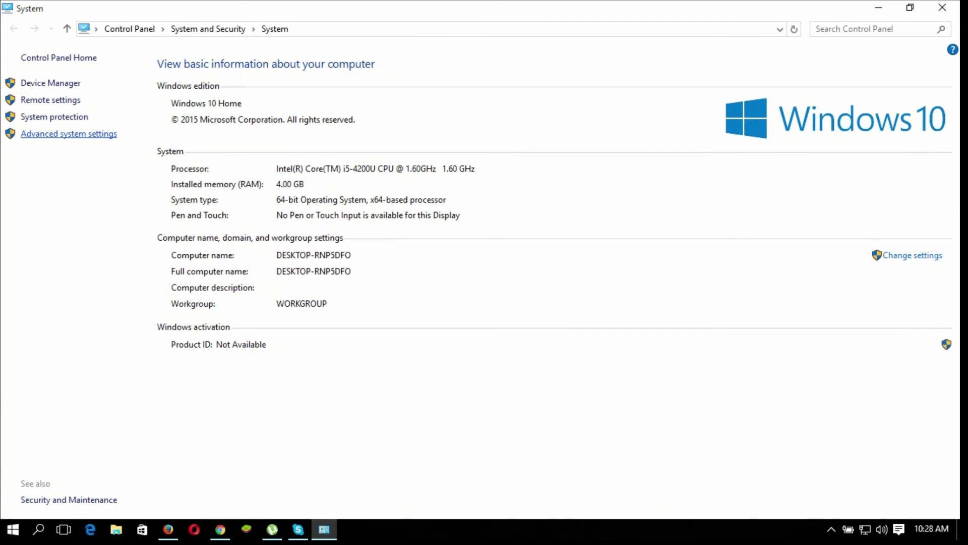
{"action": "left_click", "coordinate": [69, 134]}
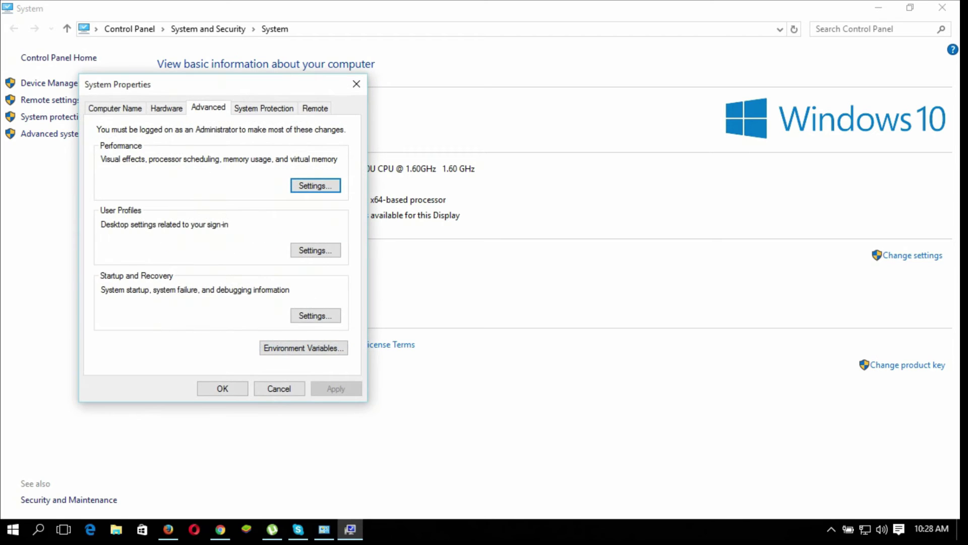
{"action": "left_click_drag", "start_coordinate": [212, 84], "coordinate": [451, 80]}
{"action": "left_click", "coordinate": [554, 182]}
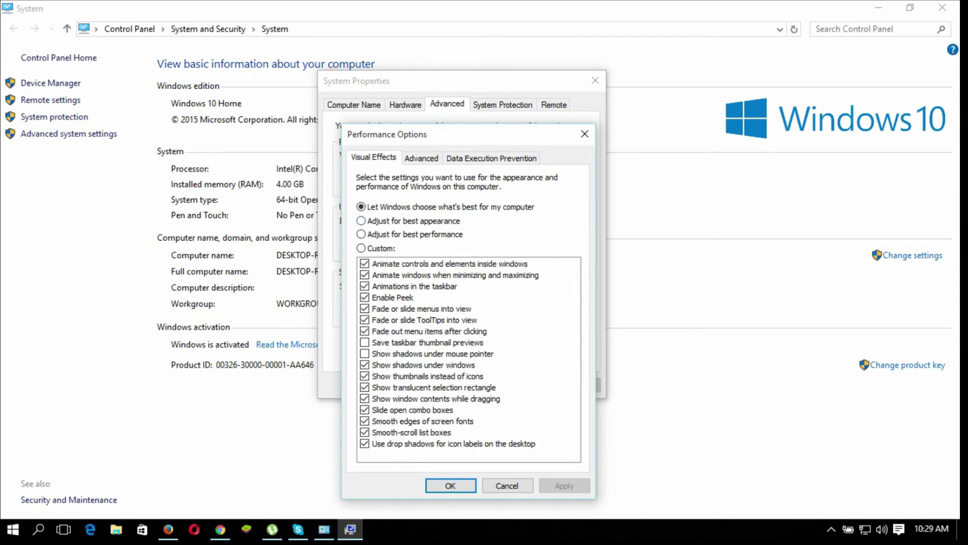
- Apply the 'Adjust for best performance' preset and close System Properties and the System window
{"action": "left_click", "coordinate": [361, 234]}
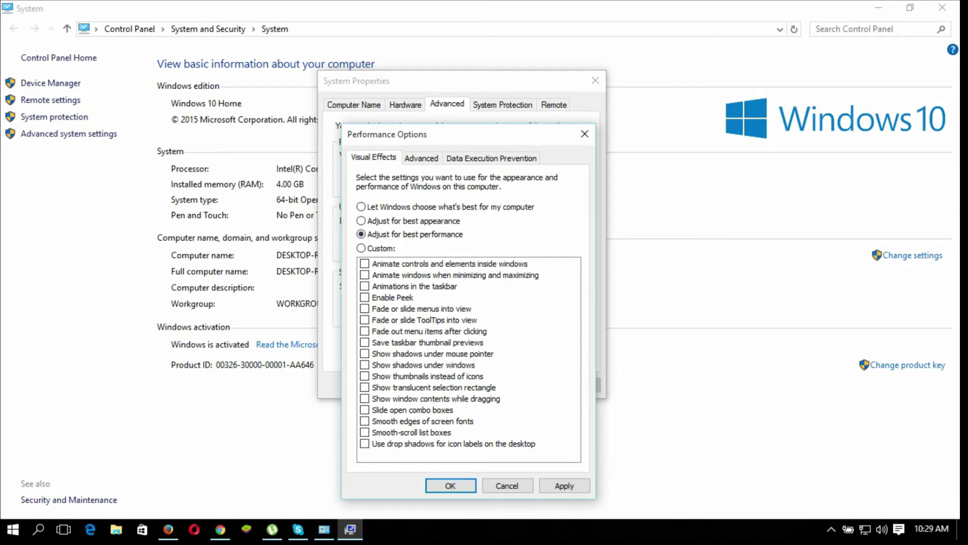
{"action": "key", "text": "Tab"}
{"action": "key", "text": "Tab"}
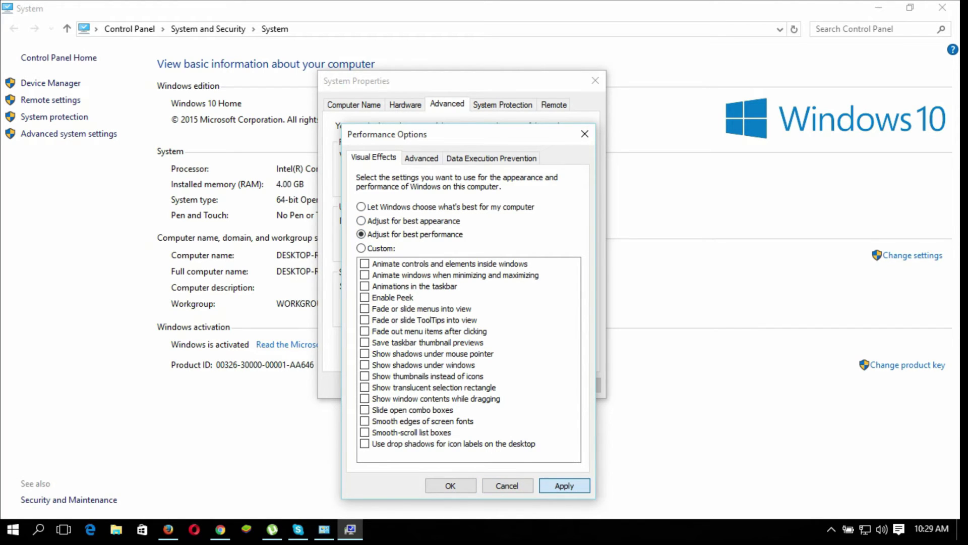
{"action": "key", "text": "Return"}
{"action": "key", "text": "Return"}
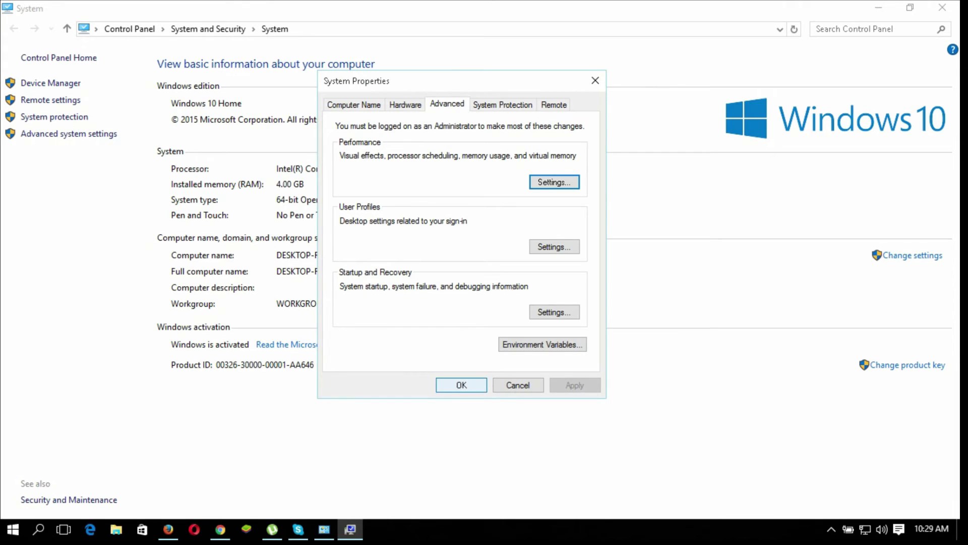
{"action": "key", "text": "Escape"}
{"action": "left_click", "coordinate": [942, 7]}
{"action": "key", "text": "super+r"}
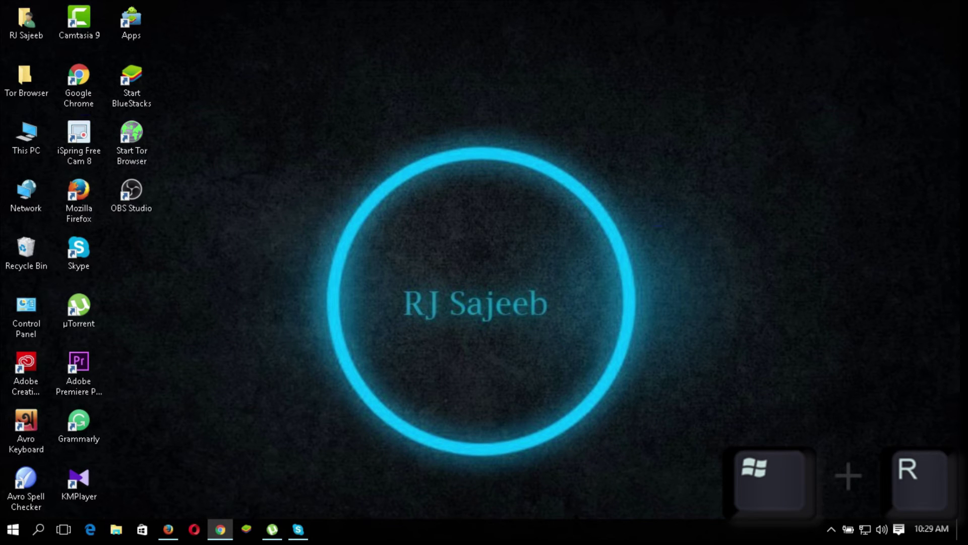
- Run msconfig from the Run box to bring up System Configuration's General tab
{"action": "key", "text": "super+r"}
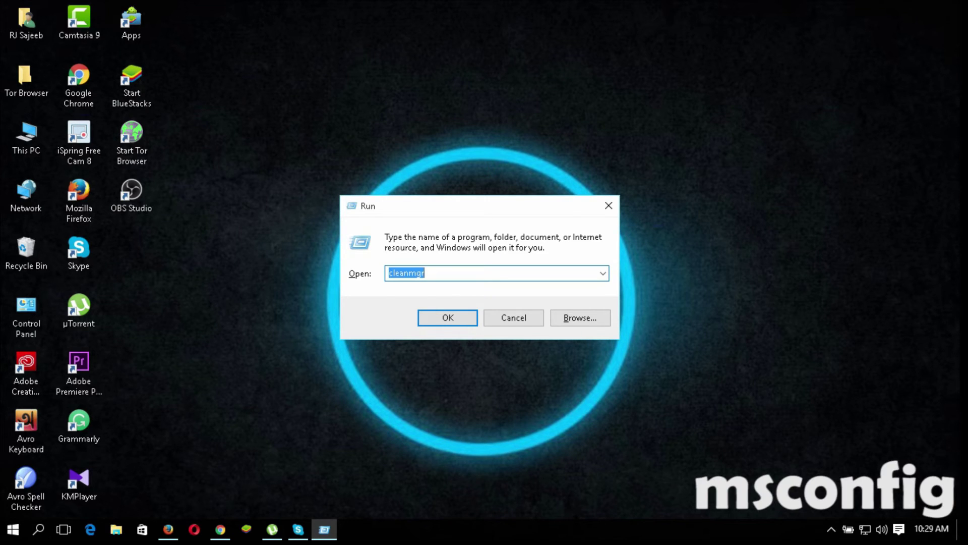
{"action": "type", "text": "ms"}
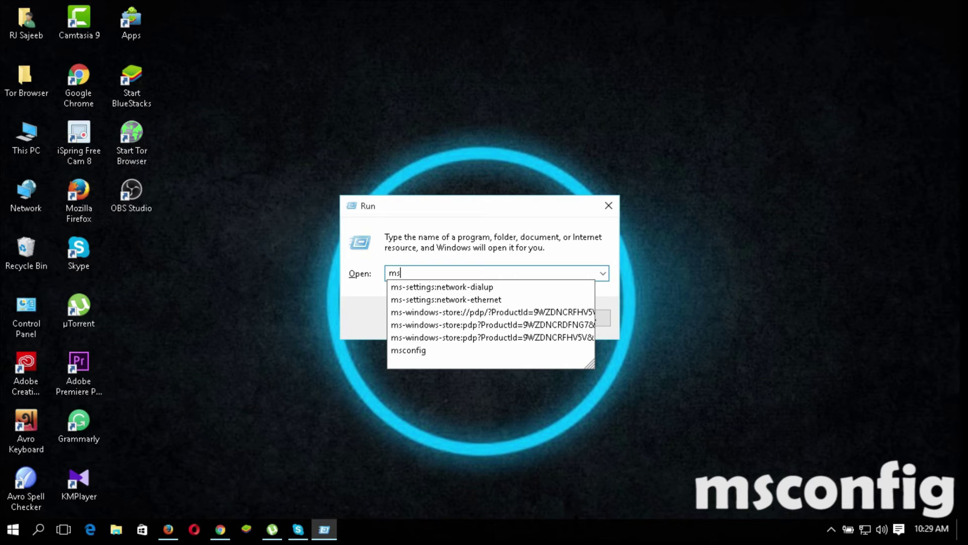
{"action": "type", "text": "config"}
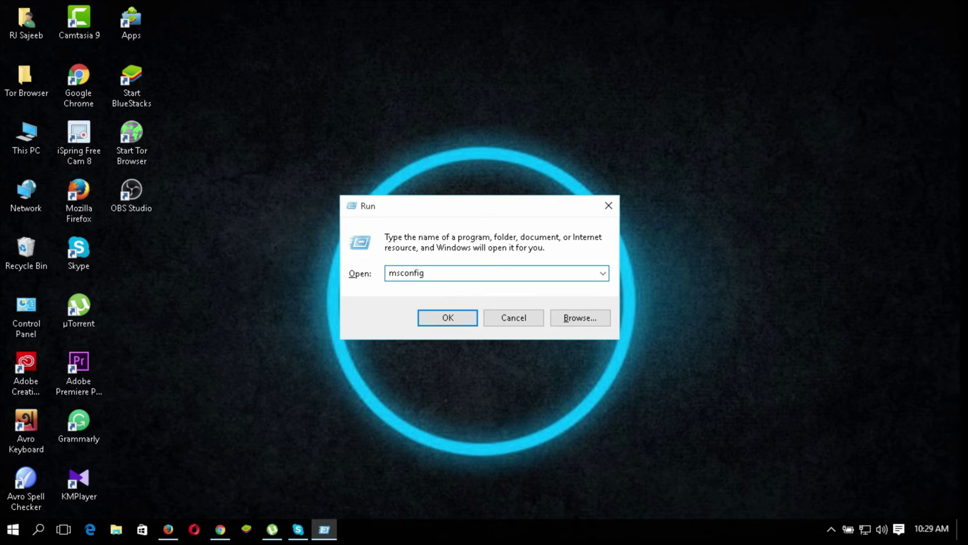
{"action": "key", "text": "Return"}
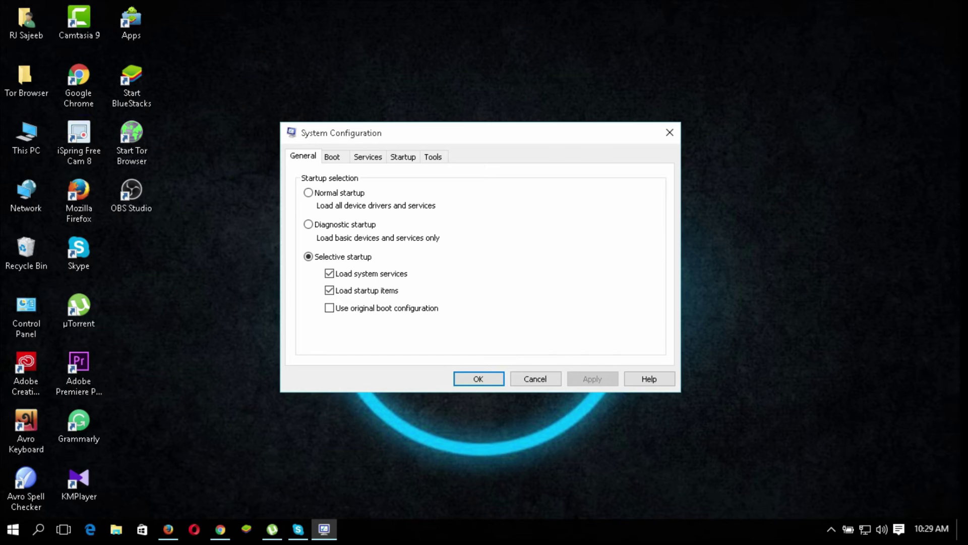
- In Boot advanced options, set number of processors to 4 and maximum memory to 4095
{"action": "left_click", "coordinate": [333, 157]}
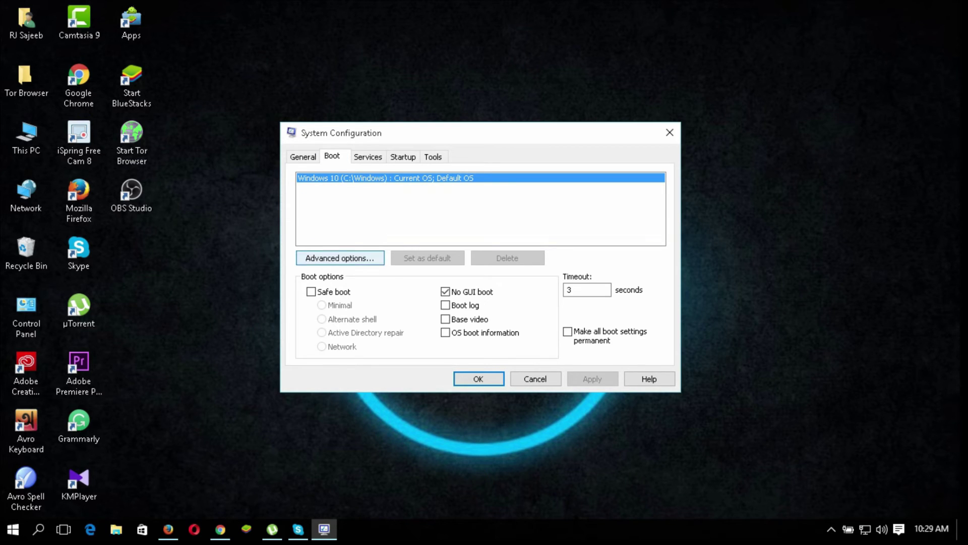
{"action": "left_click", "coordinate": [341, 258]}
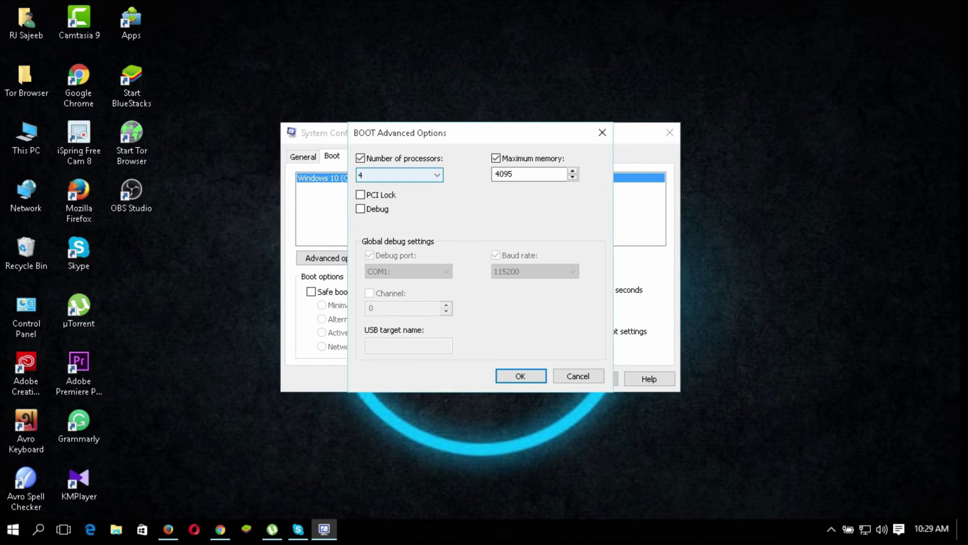
{"action": "left_click", "coordinate": [399, 175]}
{"action": "left_click", "coordinate": [378, 215]}
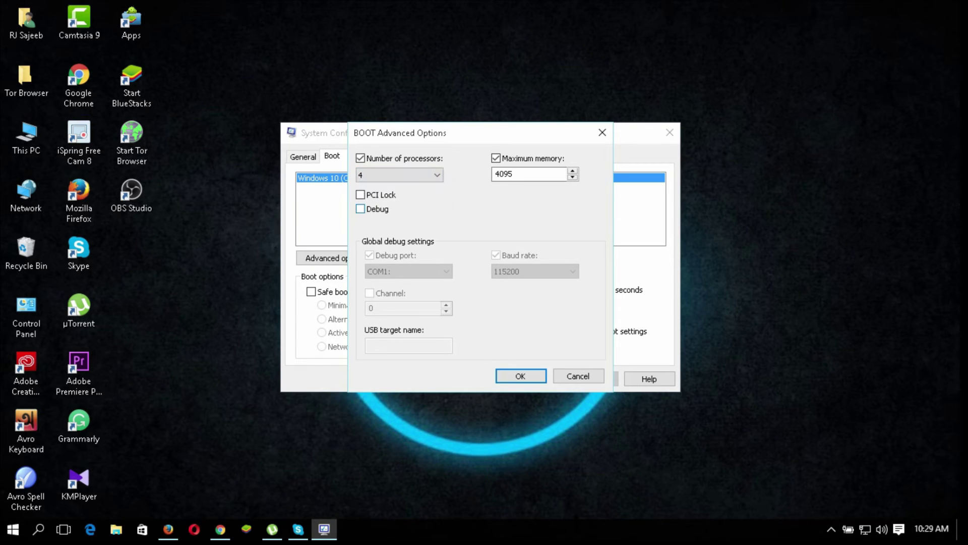
{"action": "left_click", "coordinate": [529, 174]}
{"action": "key", "text": "shift+Home"}
{"action": "left_click", "coordinate": [515, 174]}
{"action": "left_click_drag", "start_coordinate": [516, 174], "coordinate": [493, 174]}
{"action": "left_click", "coordinate": [515, 174]}
{"action": "key", "text": "Return"}
- Tick No GUI boot, then hide all Microsoft services on the Services tab
{"action": "left_click", "coordinate": [445, 291]}
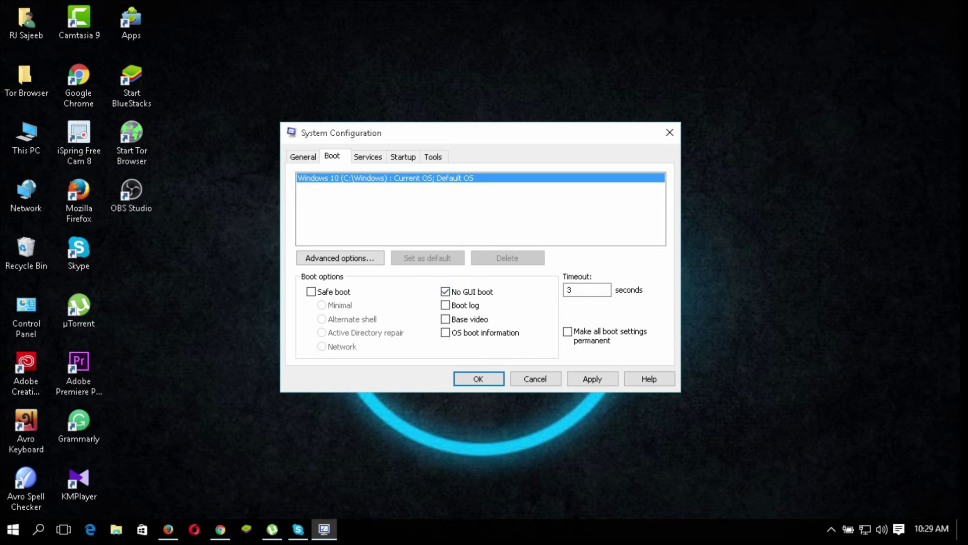
{"action": "left_click_drag", "start_coordinate": [579, 290], "coordinate": [554, 291]}
{"action": "key", "text": "ctrl+Tab"}
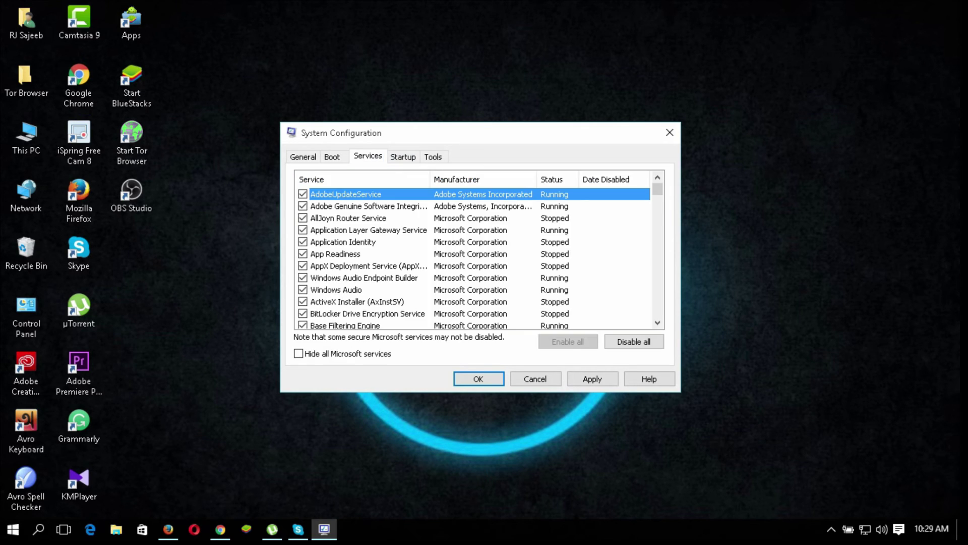
{"action": "left_click", "coordinate": [299, 353]}
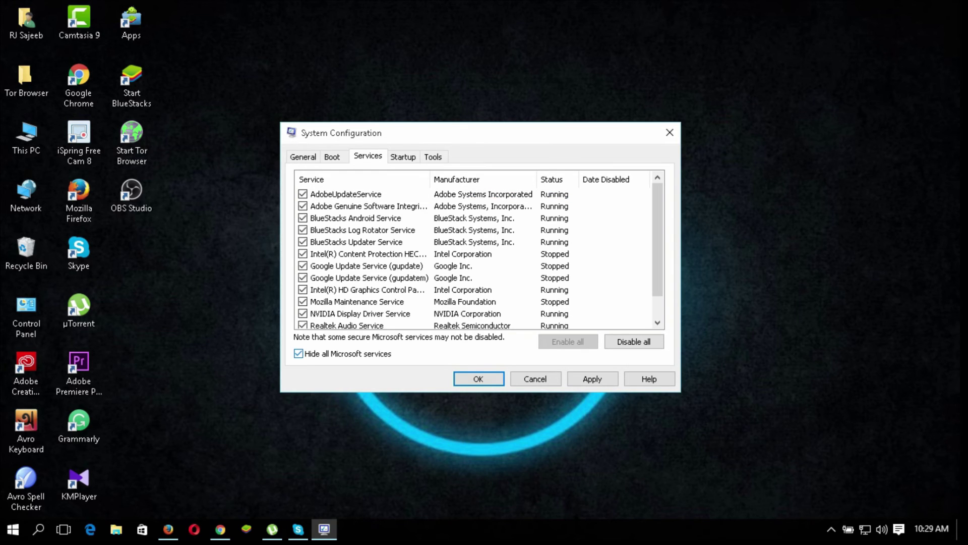
{"action": "key", "text": "ctrl+Tab"}
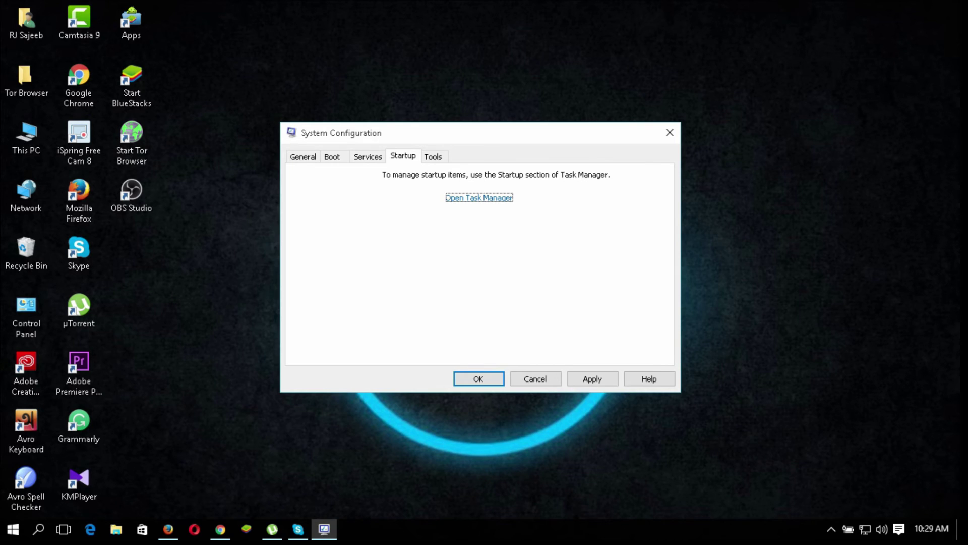
{"action": "key", "text": "Return"}
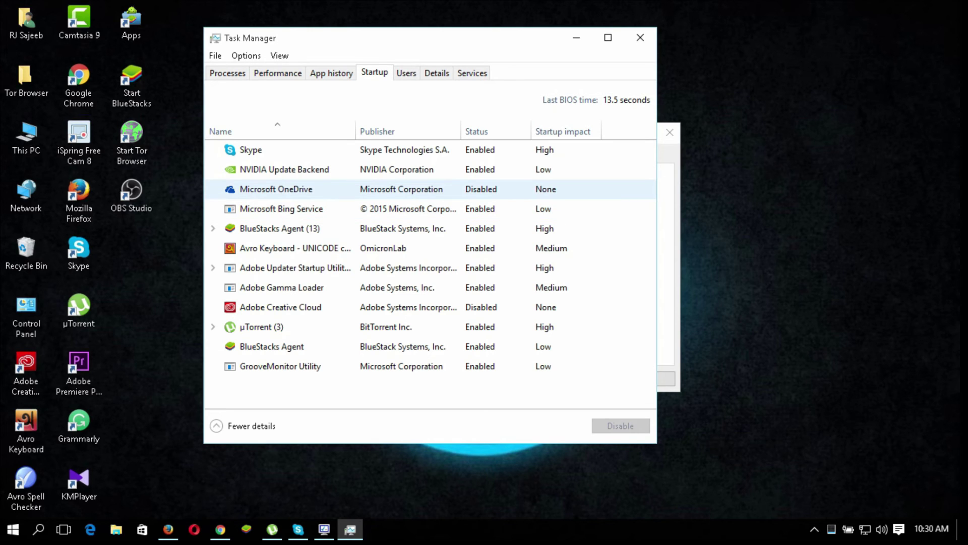
{"action": "left_click", "coordinate": [277, 190]}
{"action": "left_click", "coordinate": [621, 425]}
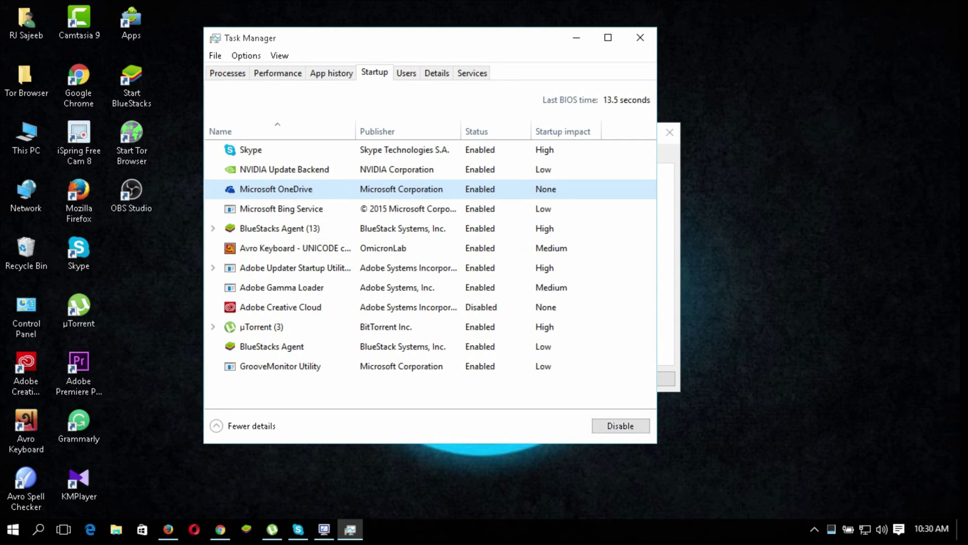
{"action": "left_click", "coordinate": [620, 426]}
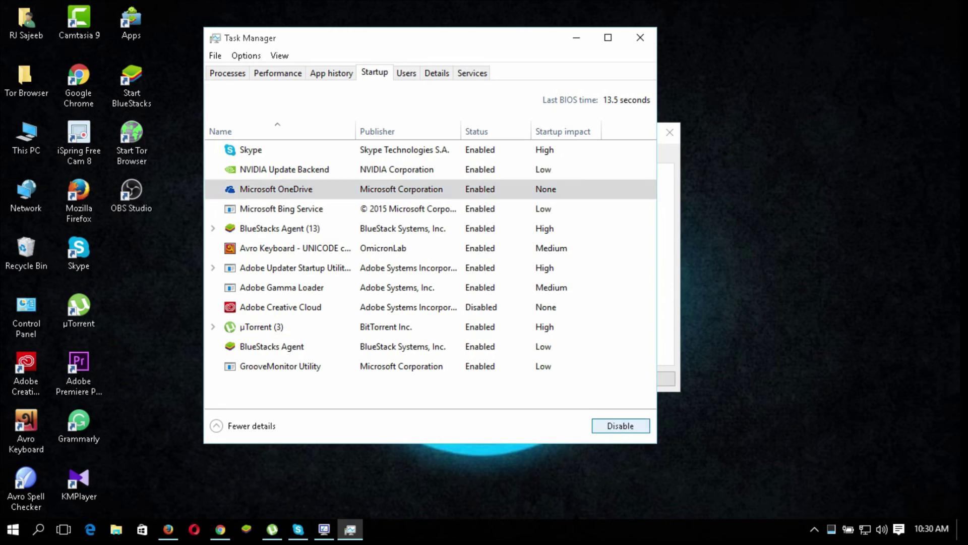
{"action": "left_click", "coordinate": [454, 209]}
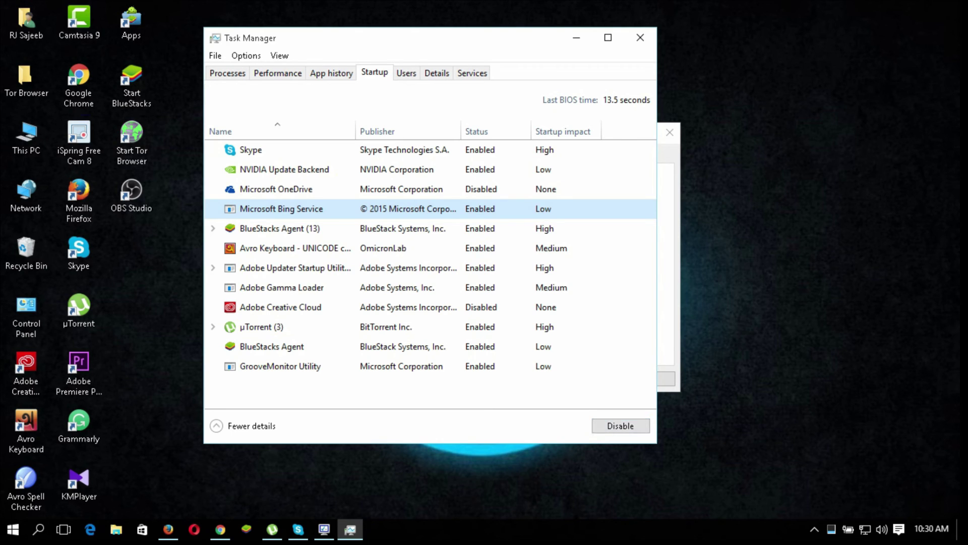
{"action": "left_click", "coordinate": [640, 37]}
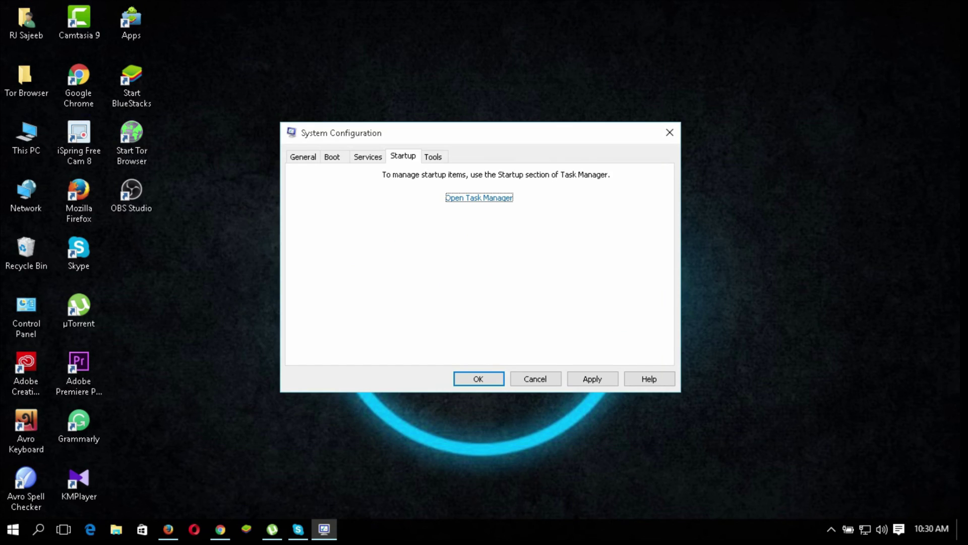
- Apply and confirm the boot and services changes, then close the restart prompt choosing not to restart
{"action": "left_click", "coordinate": [592, 379]}
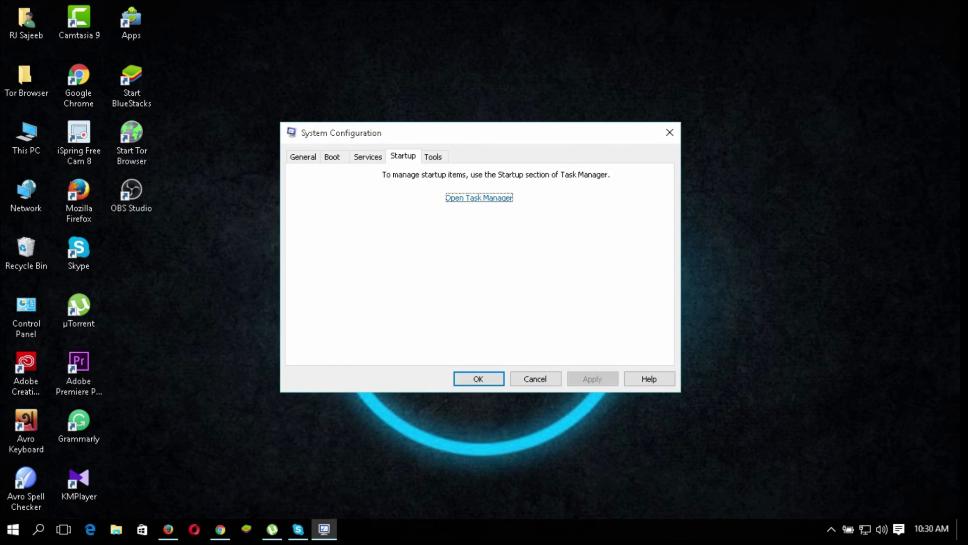
{"action": "left_click", "coordinate": [479, 379]}
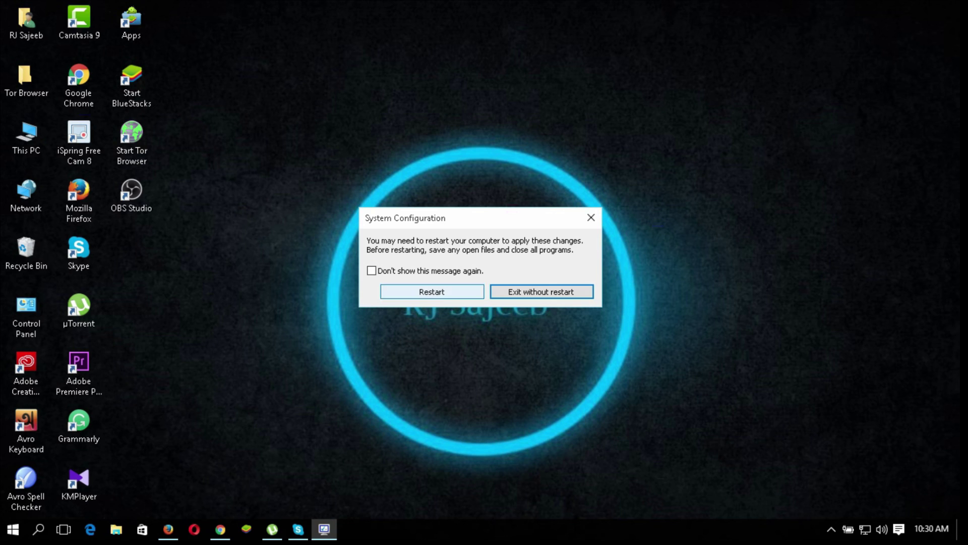
{"action": "left_click", "coordinate": [591, 218]}
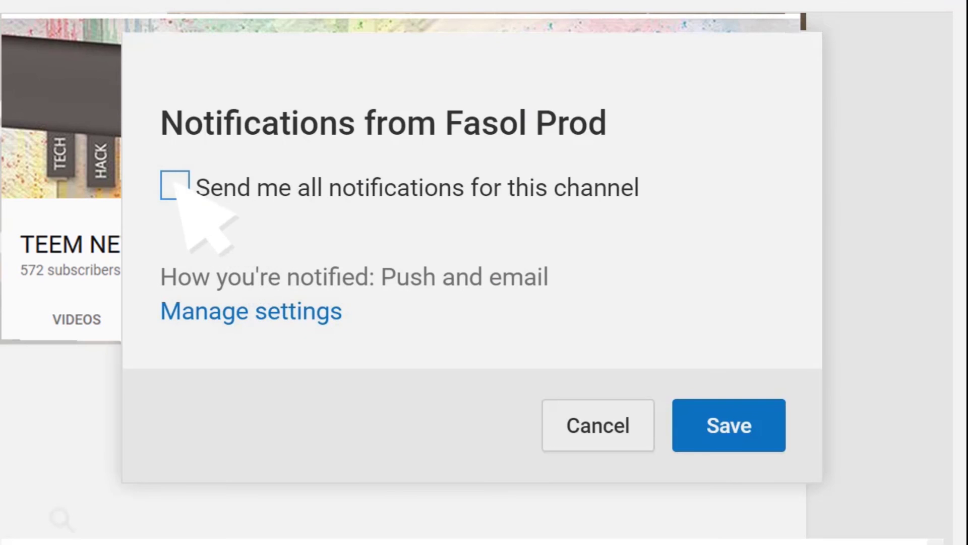
{"action": "left_click", "coordinate": [175, 185]}
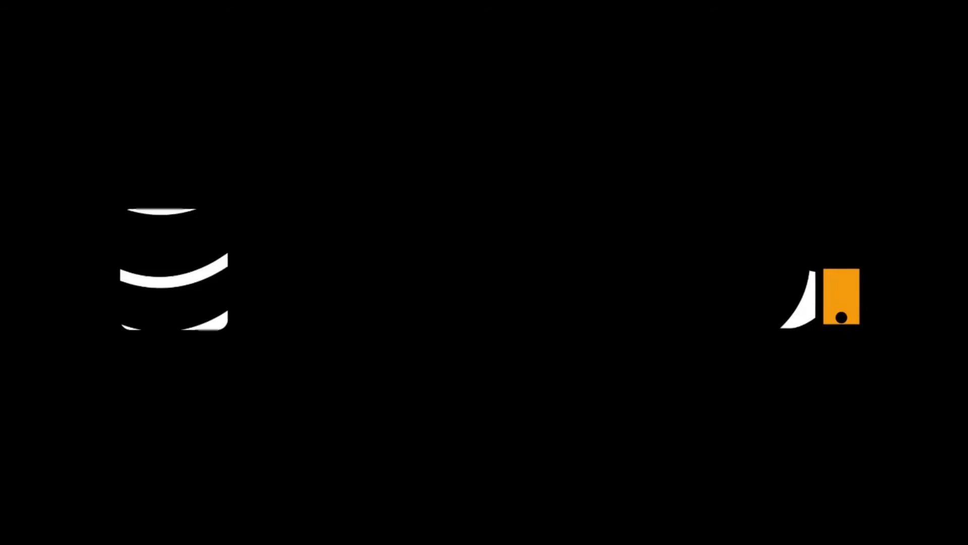